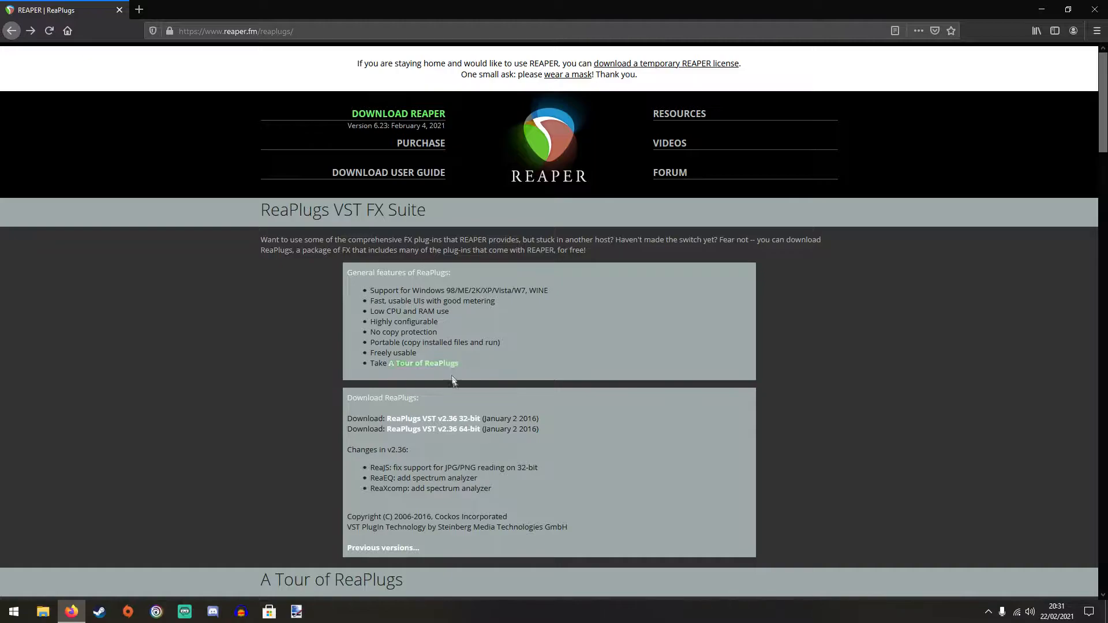
- Download and save the 64-bit ReaPlugs VST v2.36 installer from the REAPER website
{"action": "left_click", "coordinate": [451, 435]}
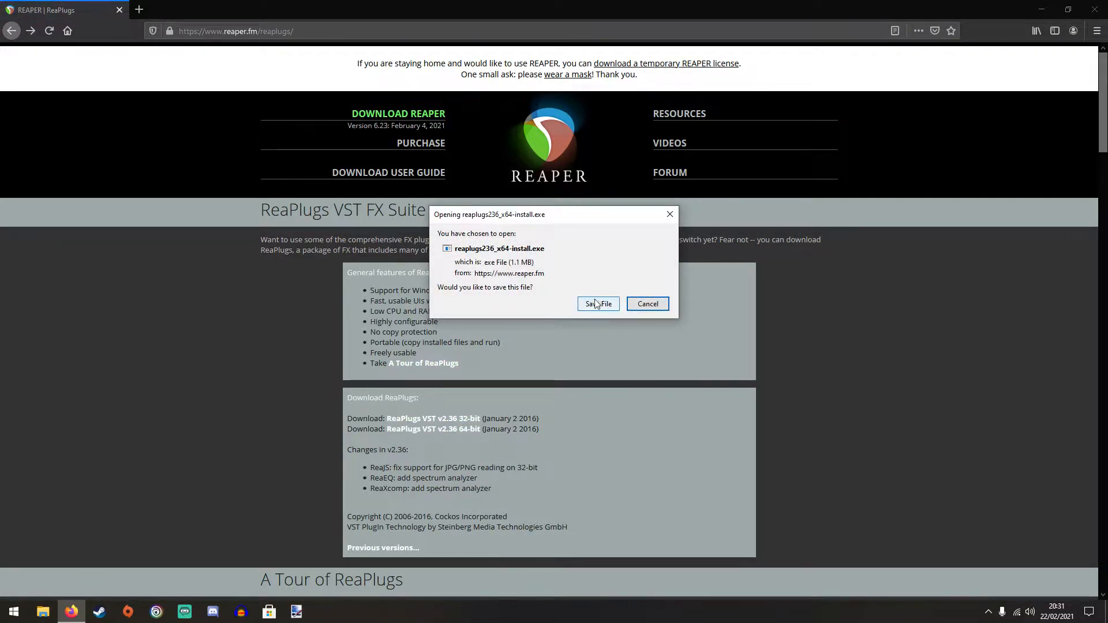
{"action": "left_click", "coordinate": [595, 304]}
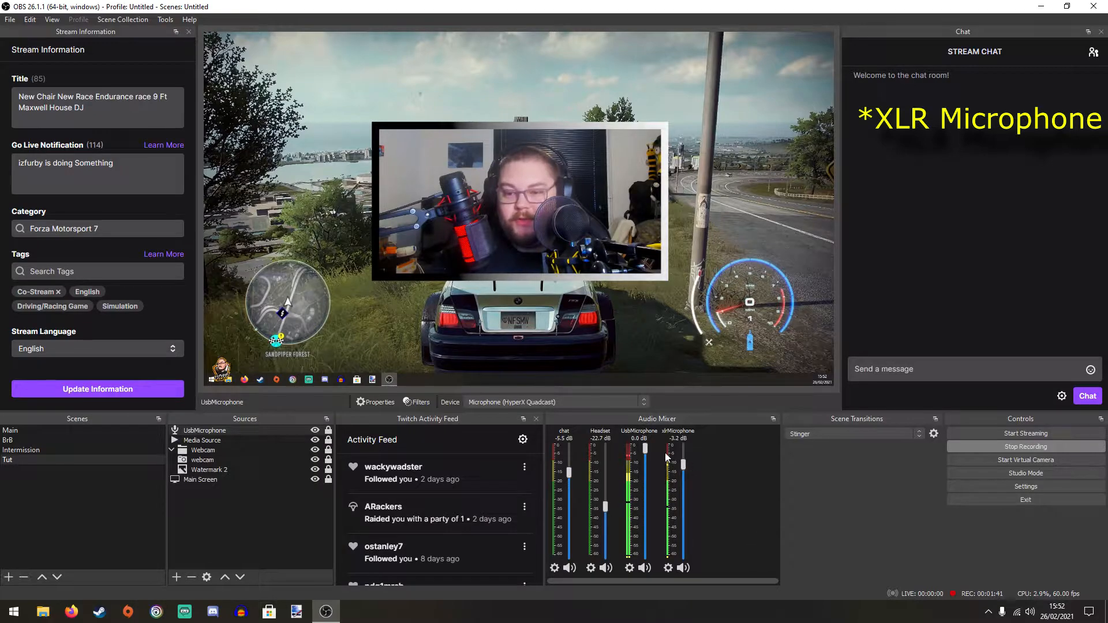
- In OBS, lower the UsbMicrophone volume in the audio mixer to about -3.8 dB
{"action": "left_click_drag", "start_coordinate": [645, 447], "coordinate": [647, 457]}
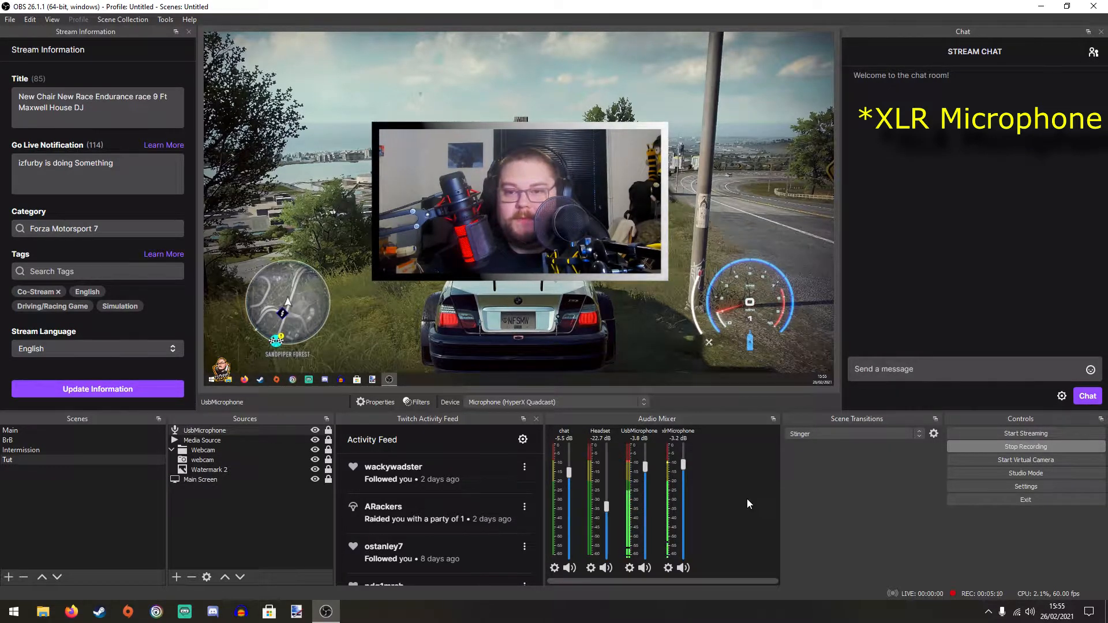
- Check the monitoring device in the OBS audio settings
{"action": "left_click", "coordinate": [1005, 488]}
{"action": "left_click", "coordinate": [302, 199]}
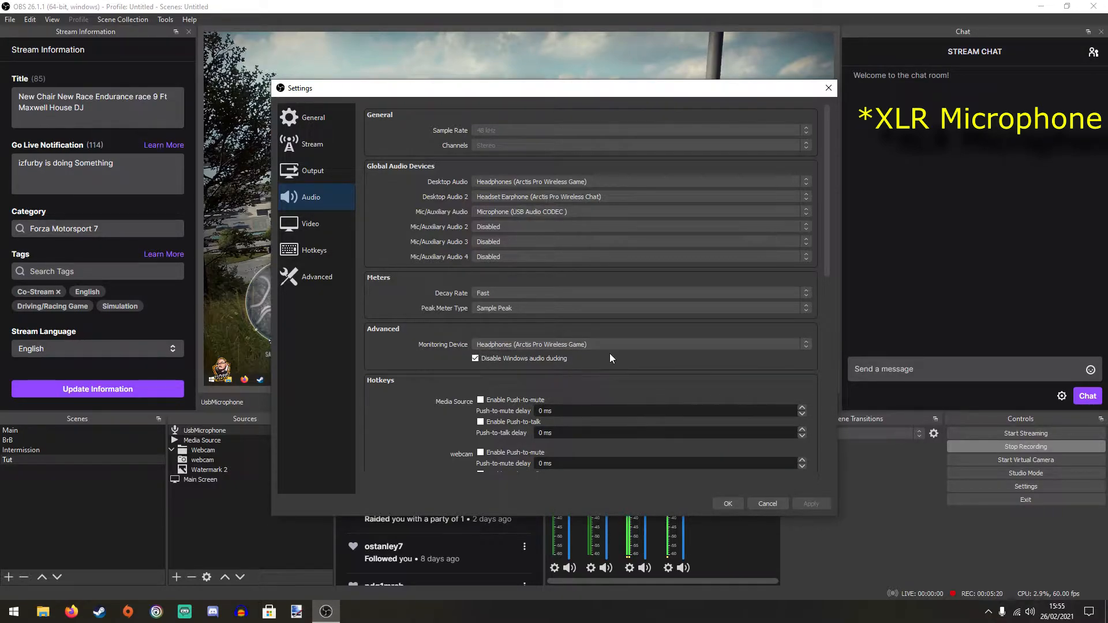
{"action": "left_click", "coordinate": [729, 506]}
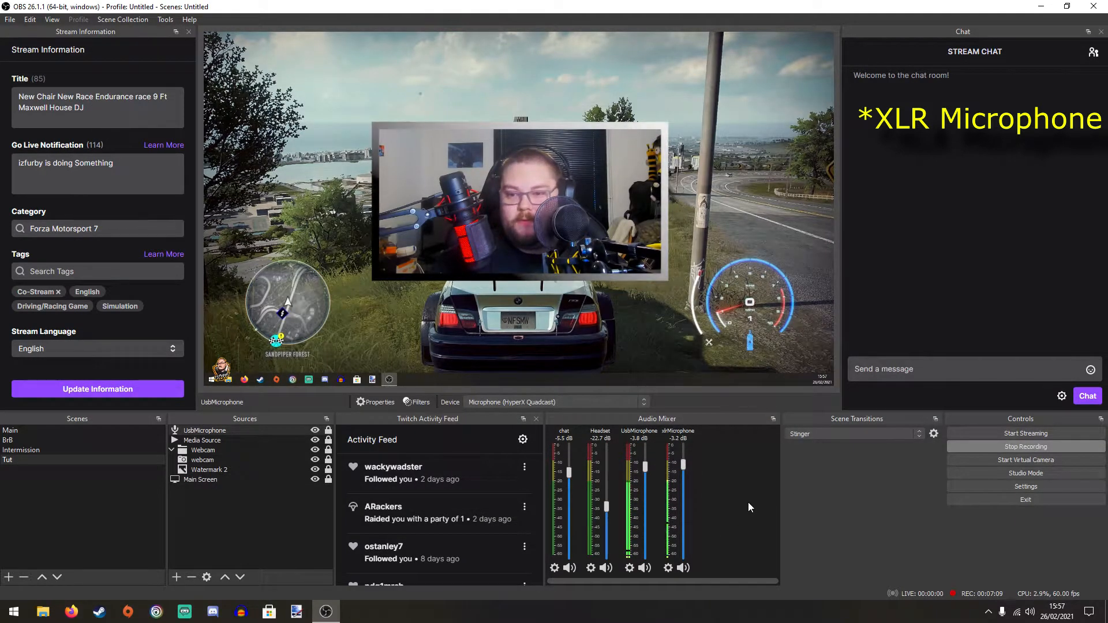
- Set the audio monitoring of UsbMicrophone to Monitor and Output in the advanced audio properties
{"action": "right_click", "coordinate": [750, 506]}
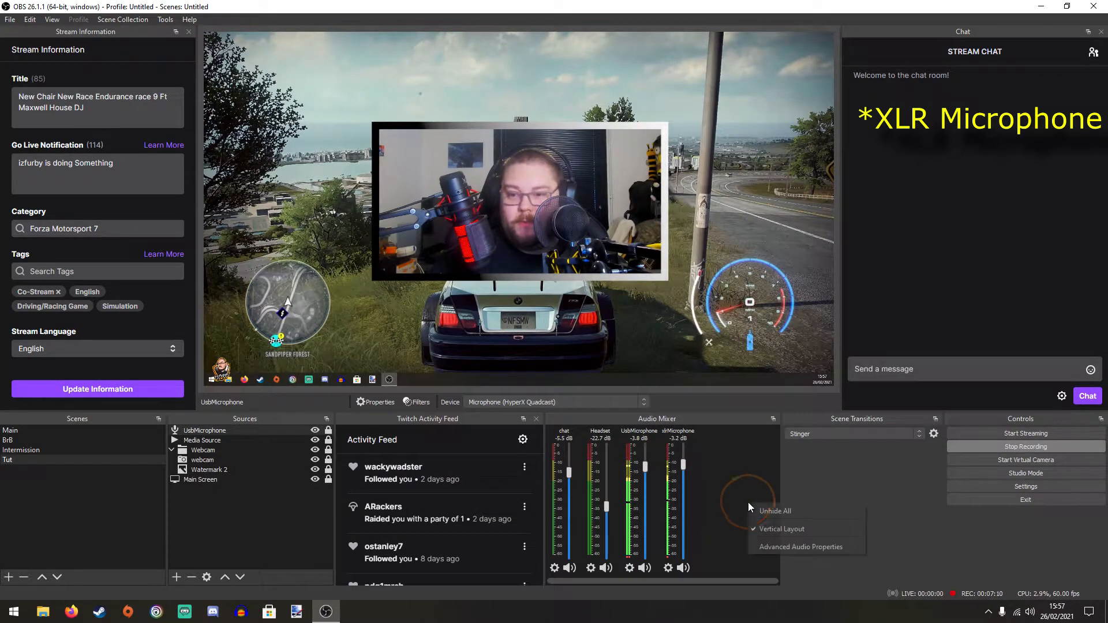
{"action": "left_click", "coordinate": [774, 548]}
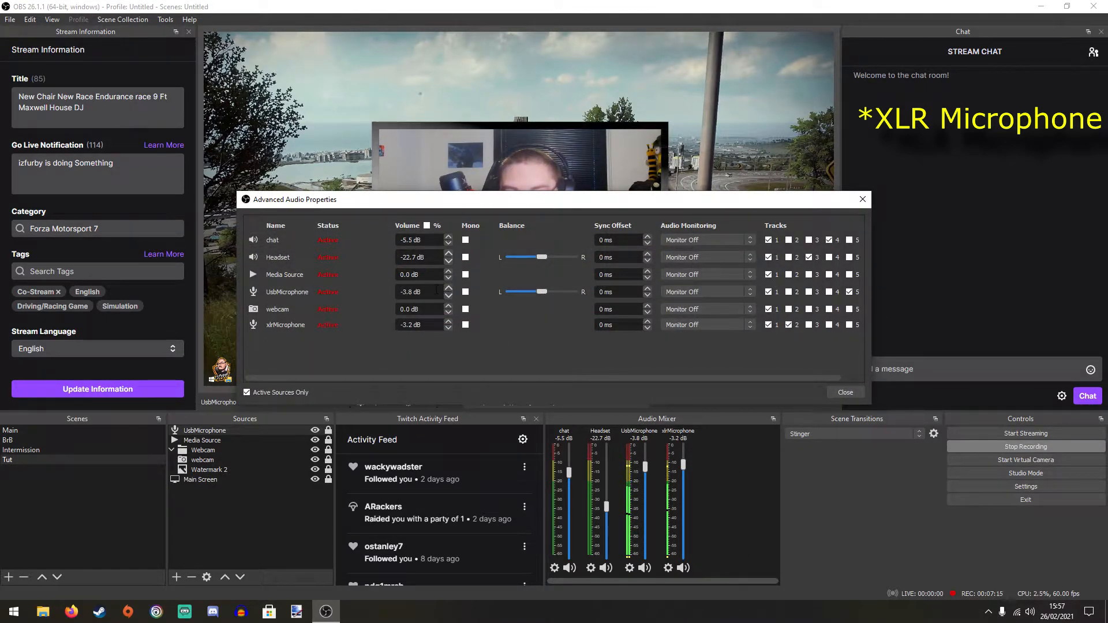
{"action": "left_click", "coordinate": [752, 292]}
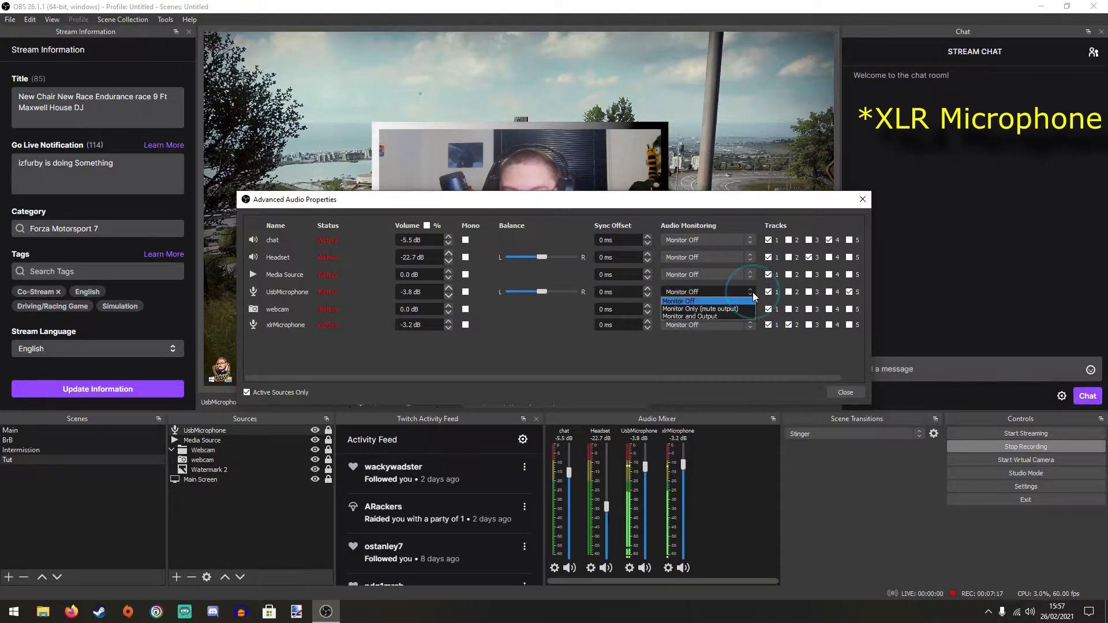
{"action": "left_click", "coordinate": [735, 317]}
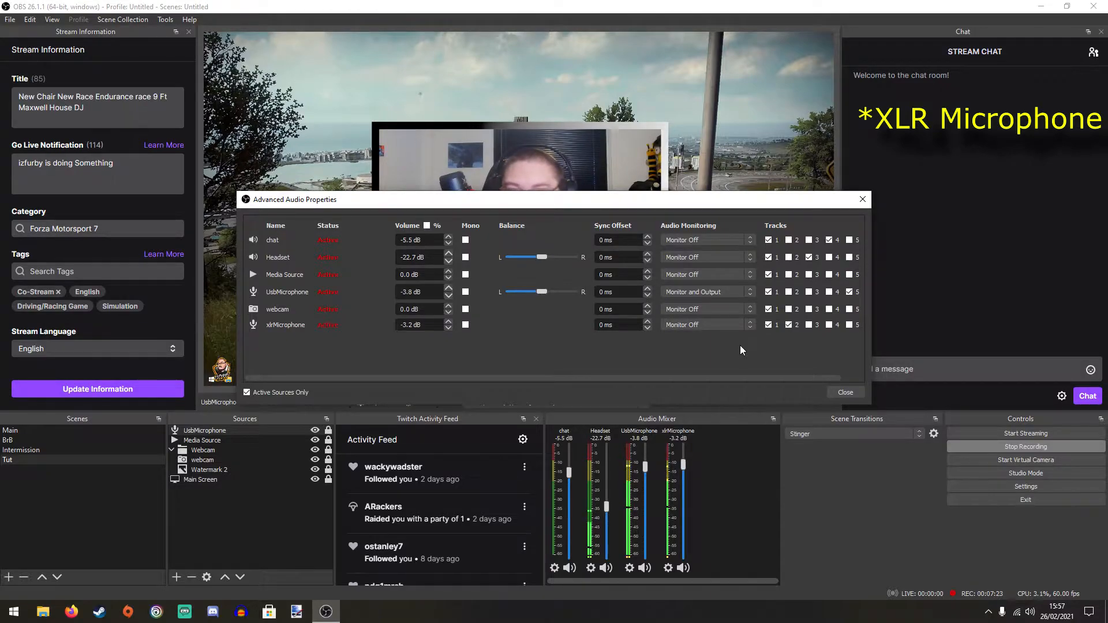
{"action": "left_click", "coordinate": [844, 393]}
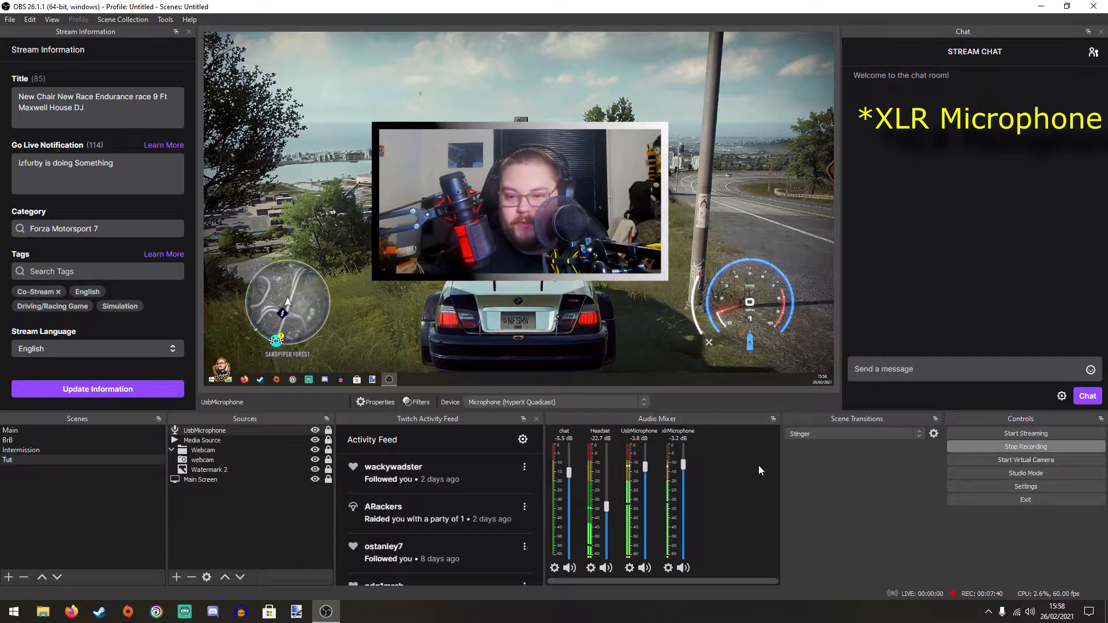
- Add a VST 2.x plug-in filter named "noise gate" to UsbMicrophone, using the reagate-standalone plug-in
{"action": "left_click", "coordinate": [629, 569]}
{"action": "left_click", "coordinate": [643, 537]}
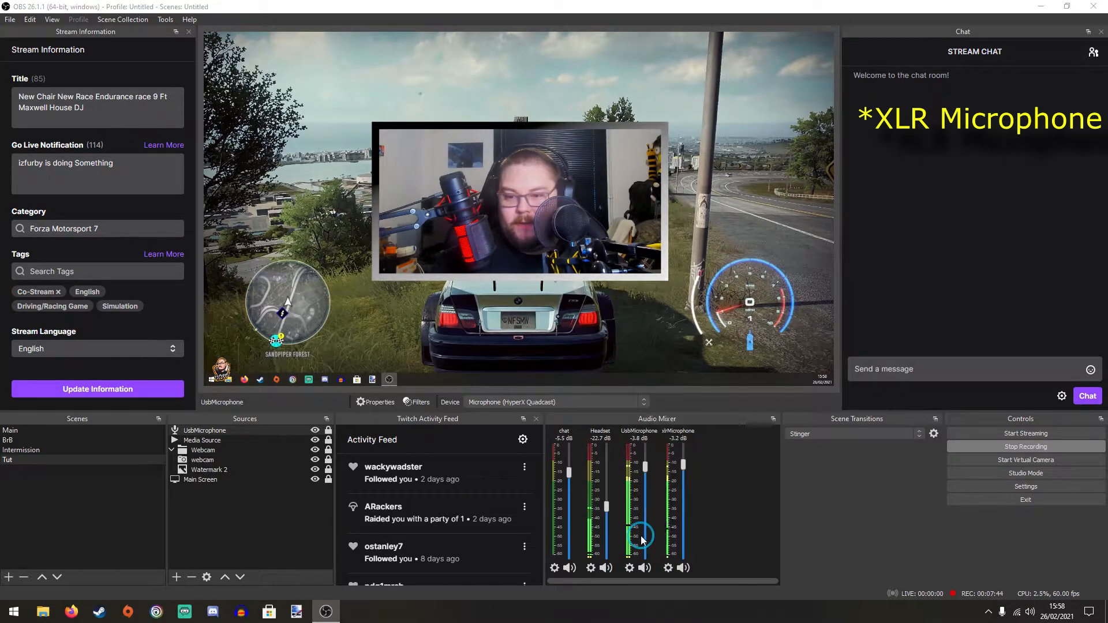
{"action": "left_click", "coordinate": [318, 503]}
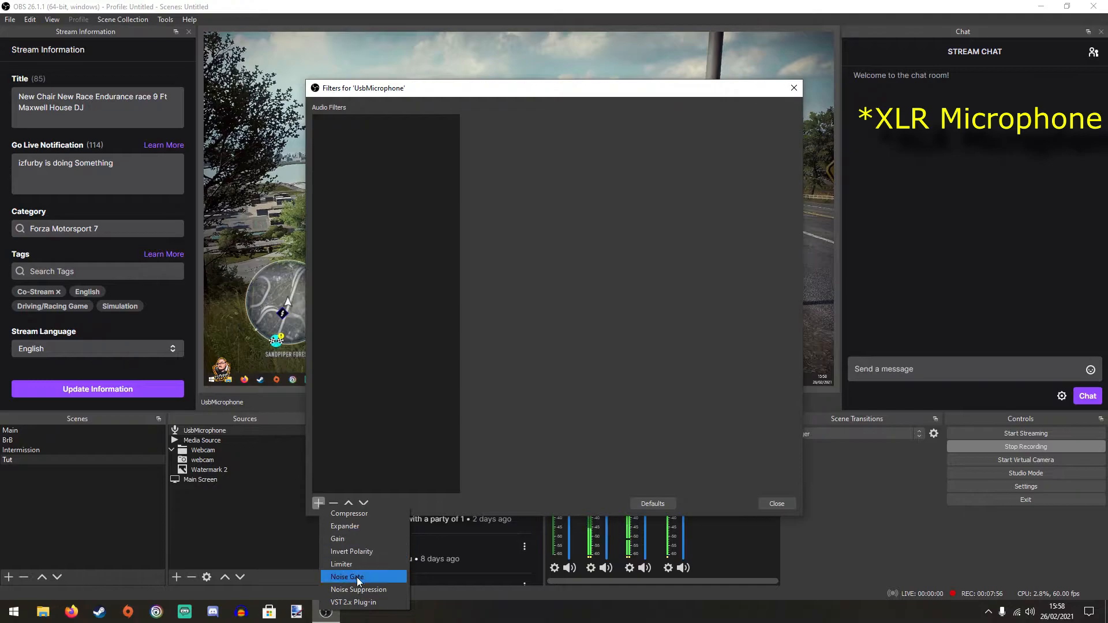
{"action": "left_click", "coordinate": [363, 604]}
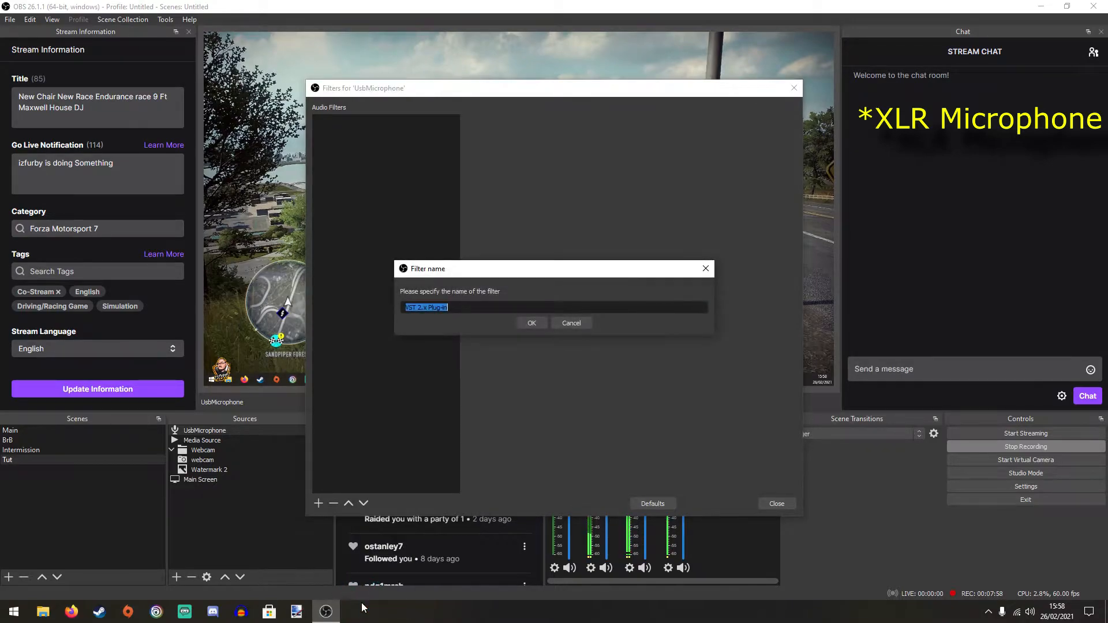
{"action": "type", "text": "noise gate"}
{"action": "left_click", "coordinate": [536, 323]}
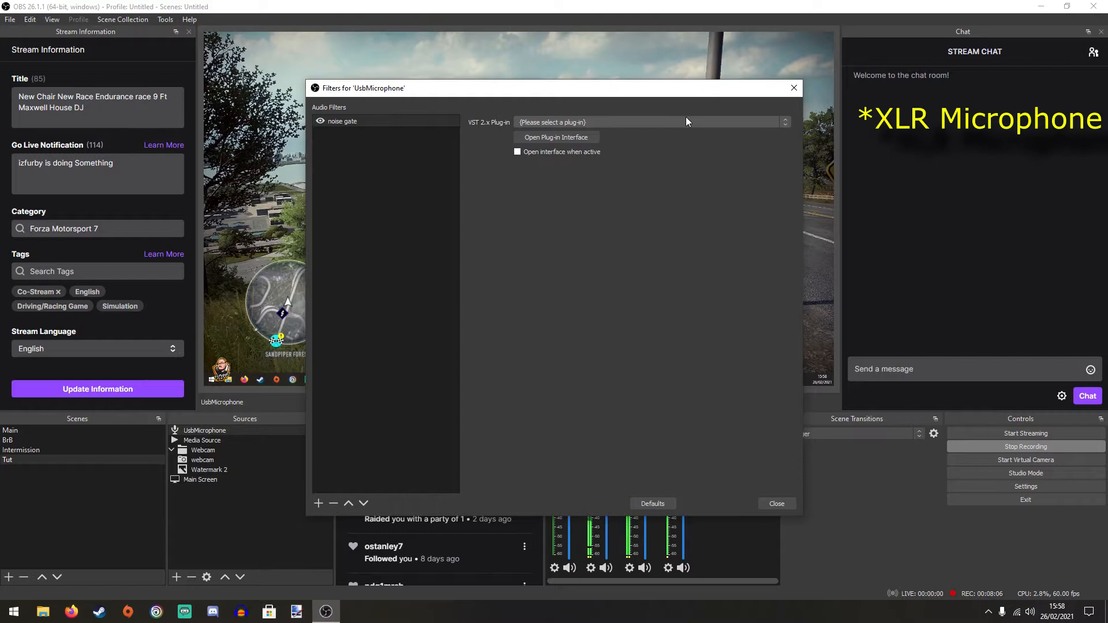
{"action": "left_click", "coordinate": [704, 121]}
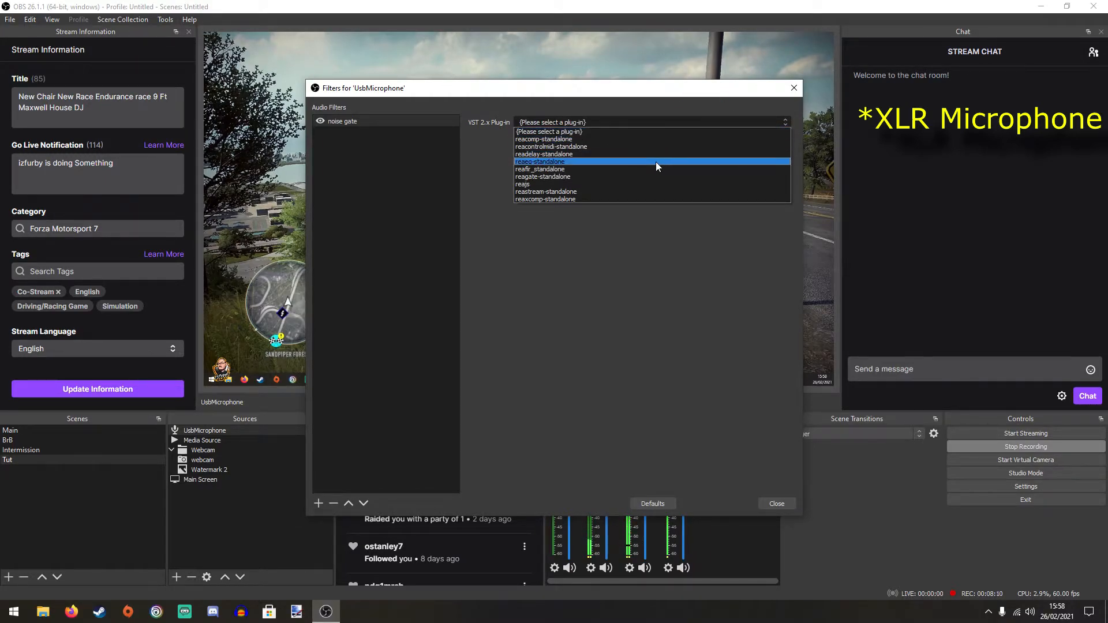
{"action": "left_click", "coordinate": [643, 177]}
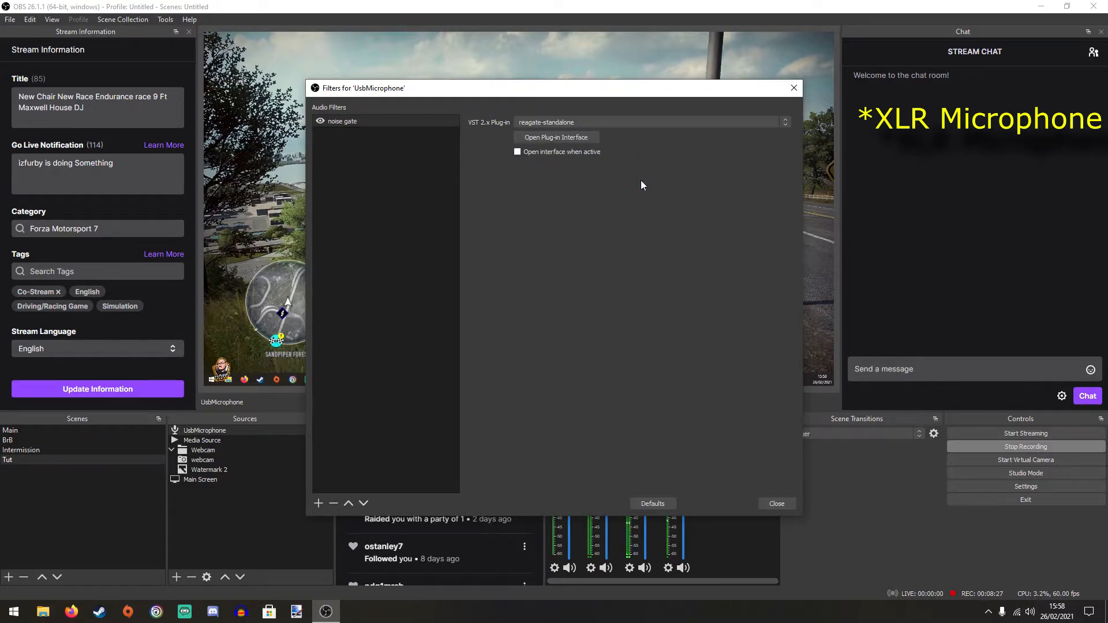
- Set the noise gate's threshold to -36 dB in the ReaGate interface and close it
{"action": "left_click", "coordinate": [576, 137]}
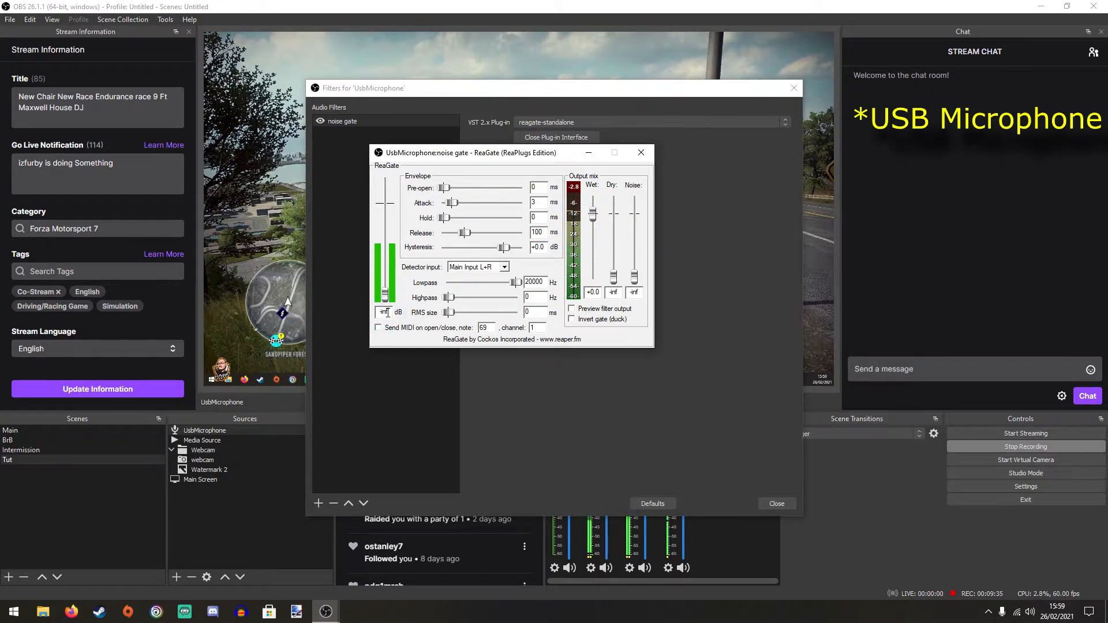
{"action": "type", "text": "-3"}
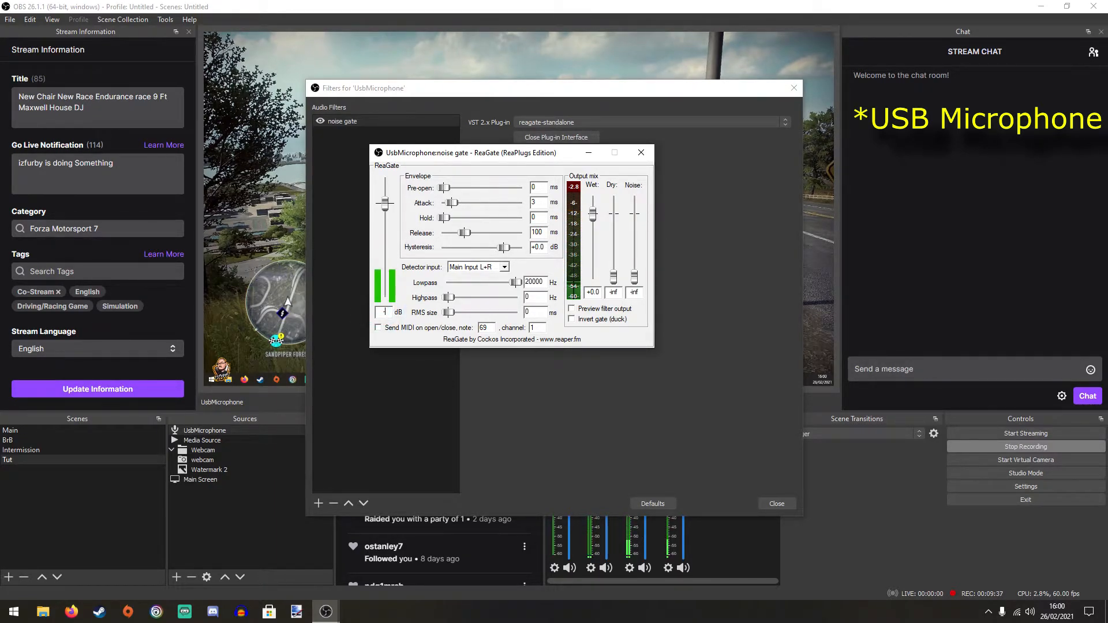
{"action": "type", "text": "6"}
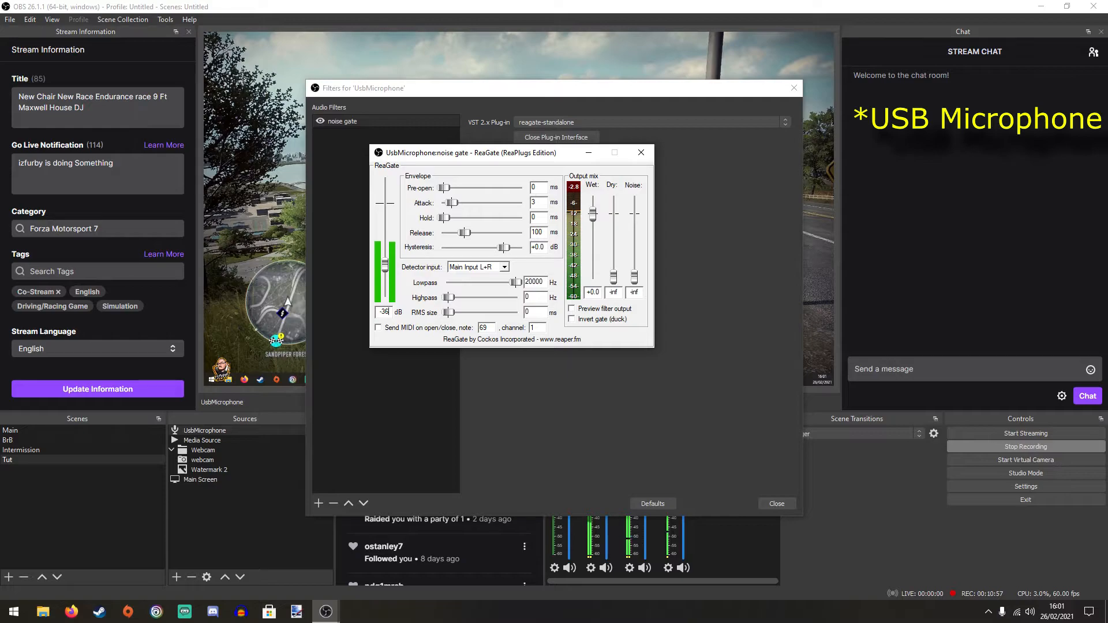
{"action": "left_click", "coordinate": [644, 156]}
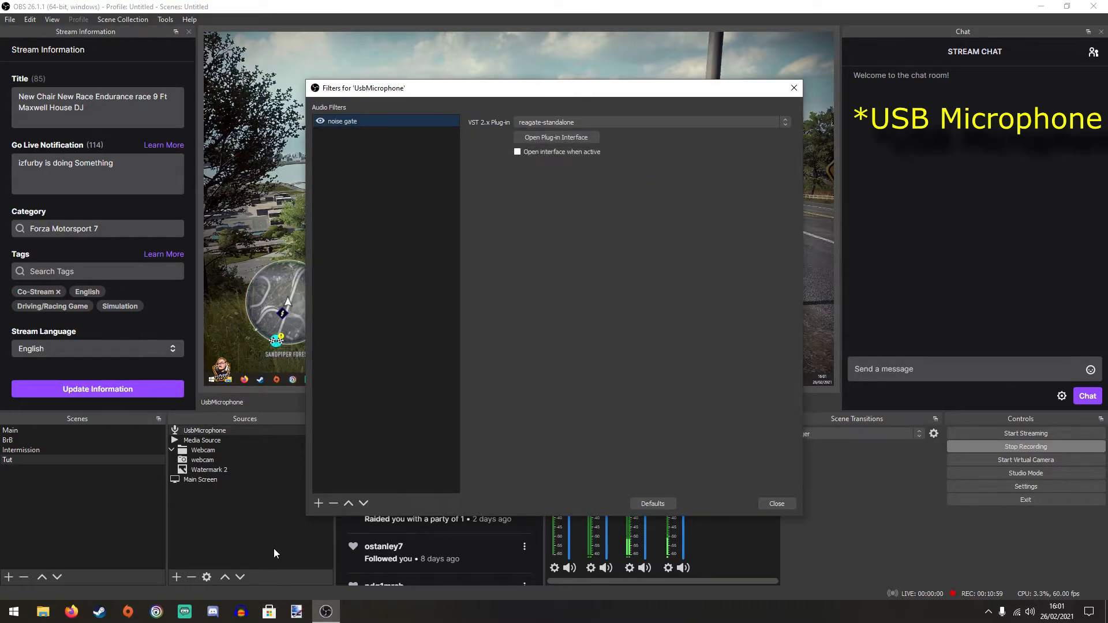
- Add a second VST 2.x plug-in filter named "compression", using the reacomp-standalone plug-in
{"action": "left_click", "coordinate": [318, 504]}
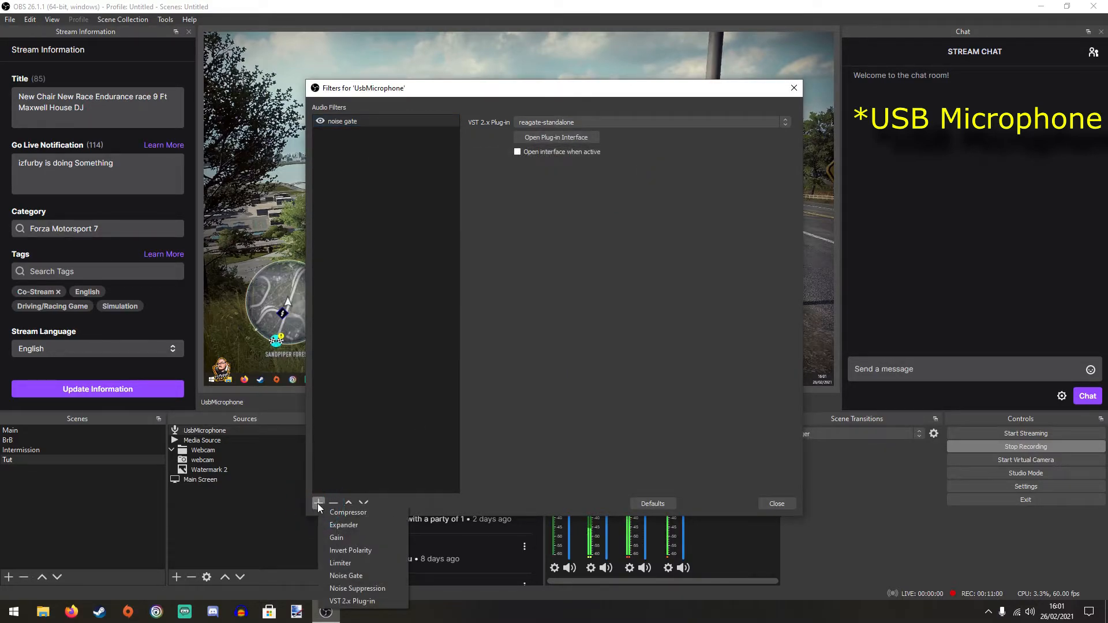
{"action": "left_click", "coordinate": [355, 602]}
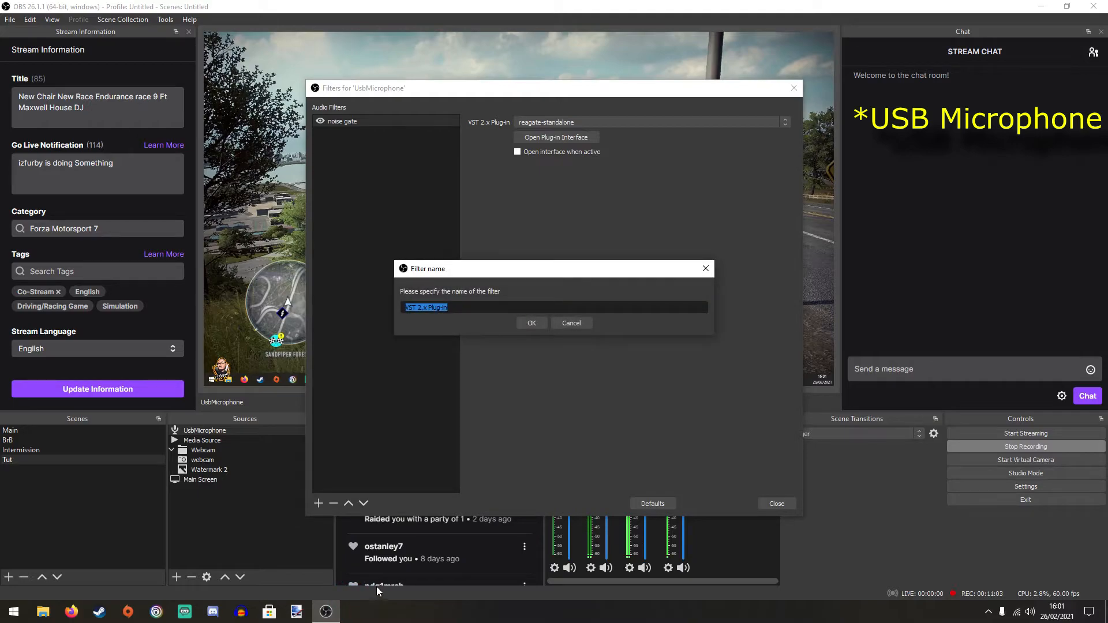
{"action": "type", "text": "compression"}
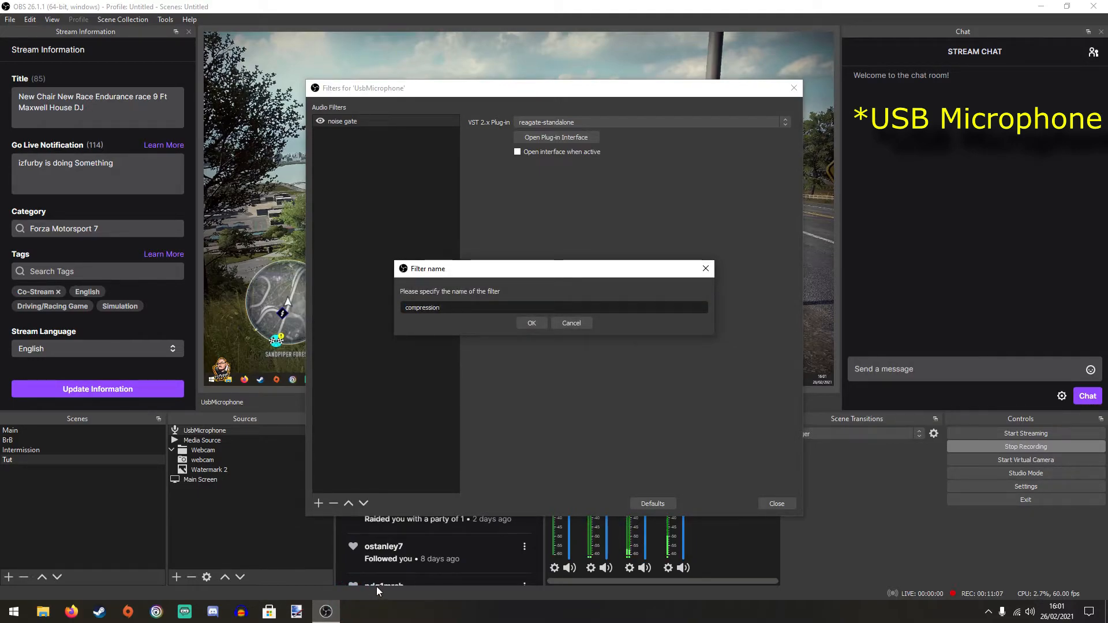
{"action": "left_click", "coordinate": [534, 325]}
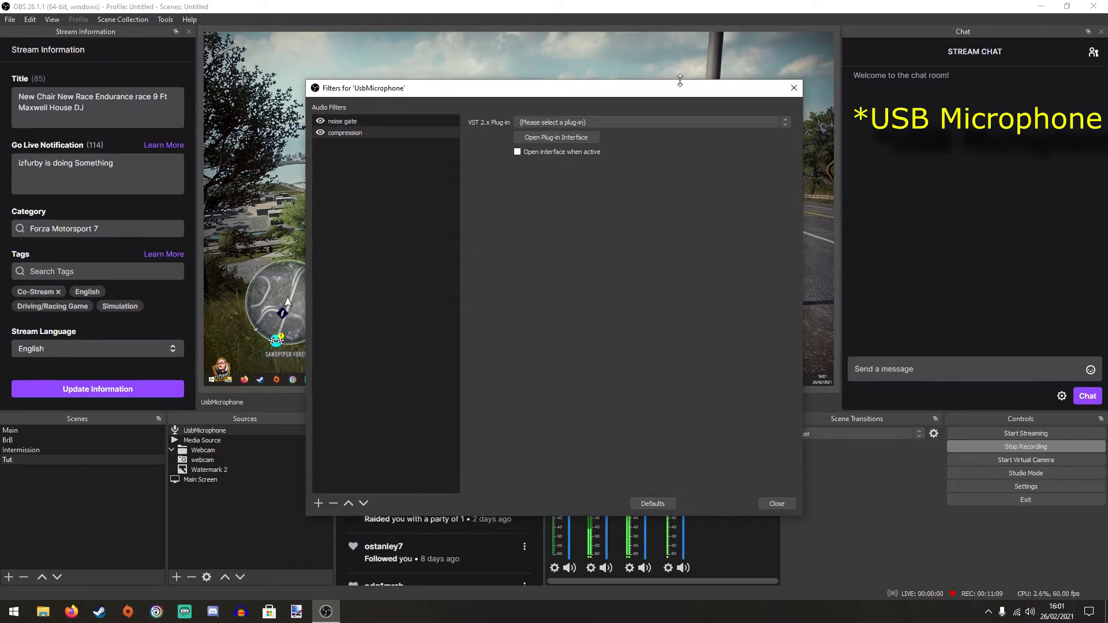
{"action": "left_click", "coordinate": [690, 124]}
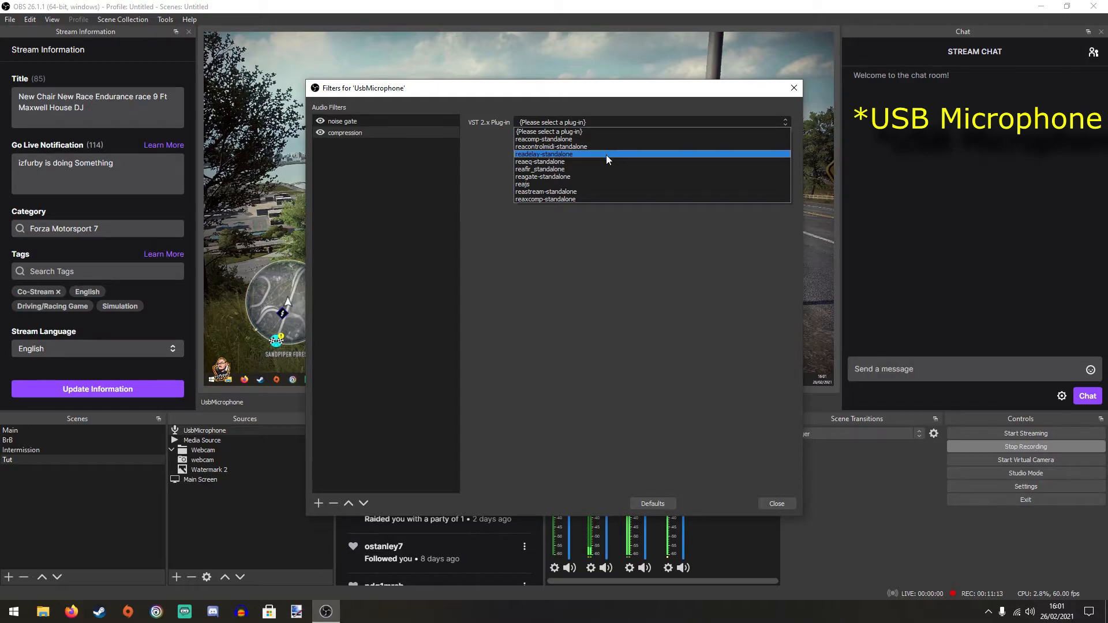
{"action": "left_click", "coordinate": [612, 140]}
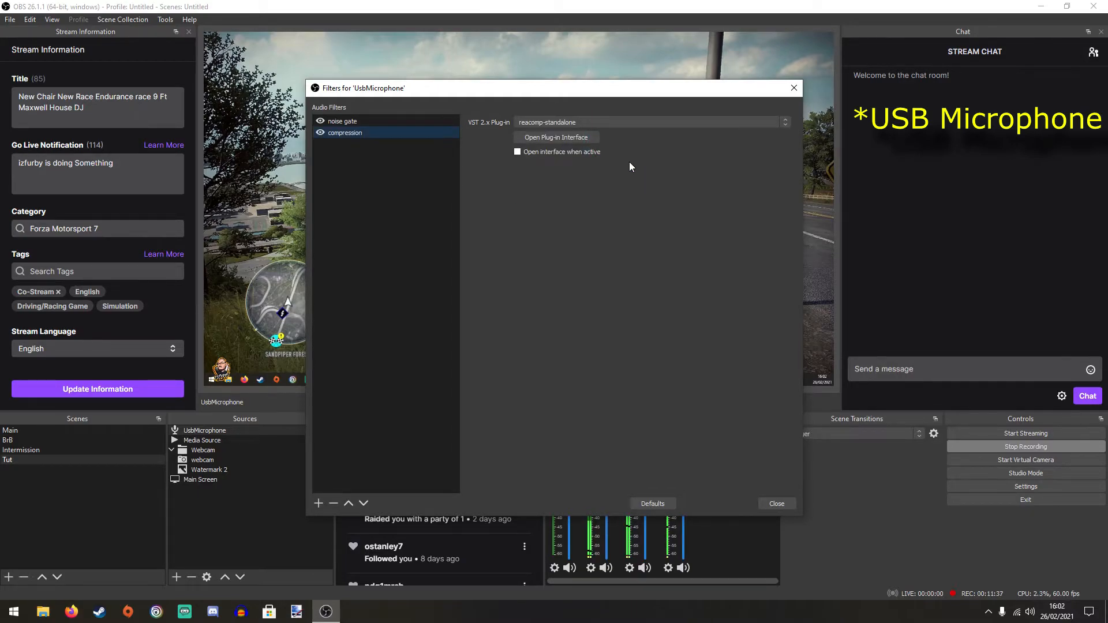
- Set the compressor's ratio to 4.0:1 and its threshold to -12 dB in ReaComp, closing its interface when finished
{"action": "left_click", "coordinate": [569, 141]}
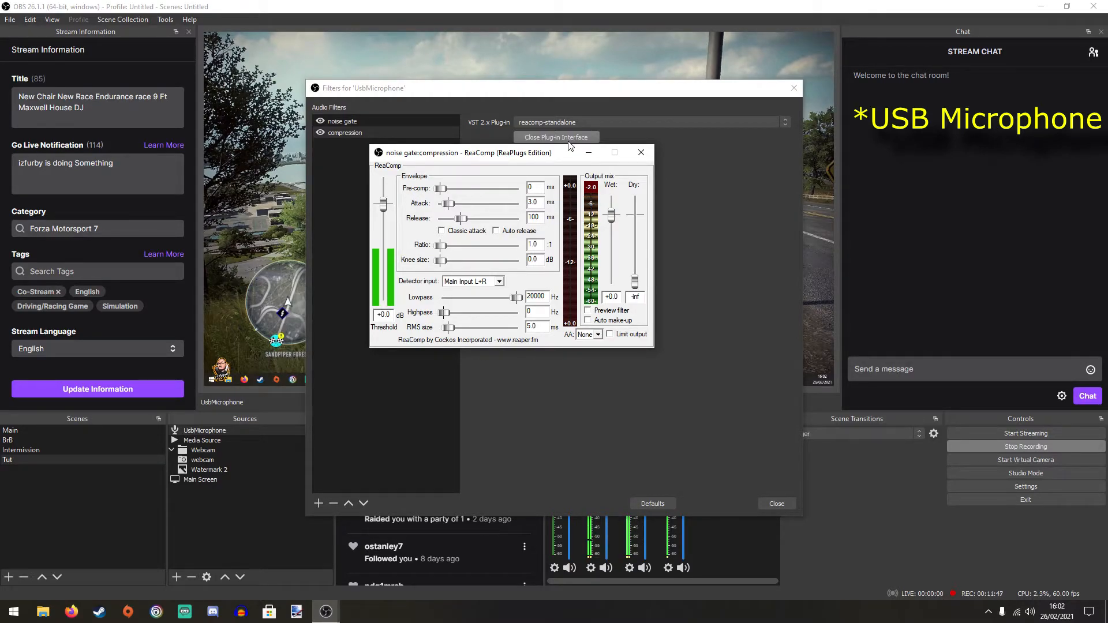
{"action": "double_click", "coordinate": [532, 245]}
{"action": "type", "text": "4.0"}
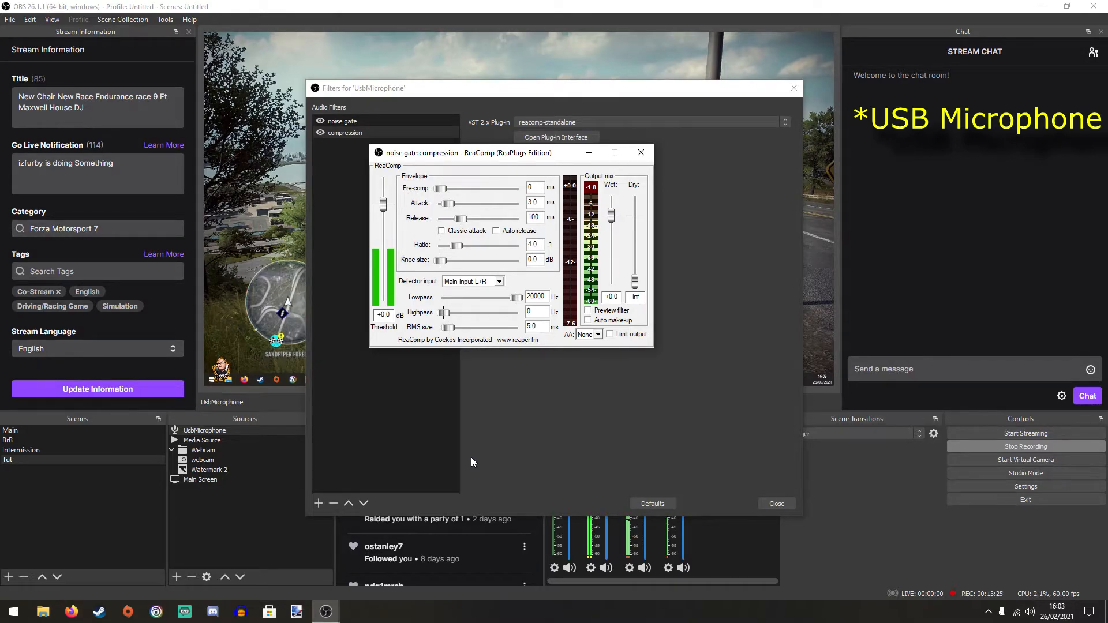
{"action": "double_click", "coordinate": [384, 314]}
{"action": "type", "text": "-12"}
{"action": "key", "text": "Return"}
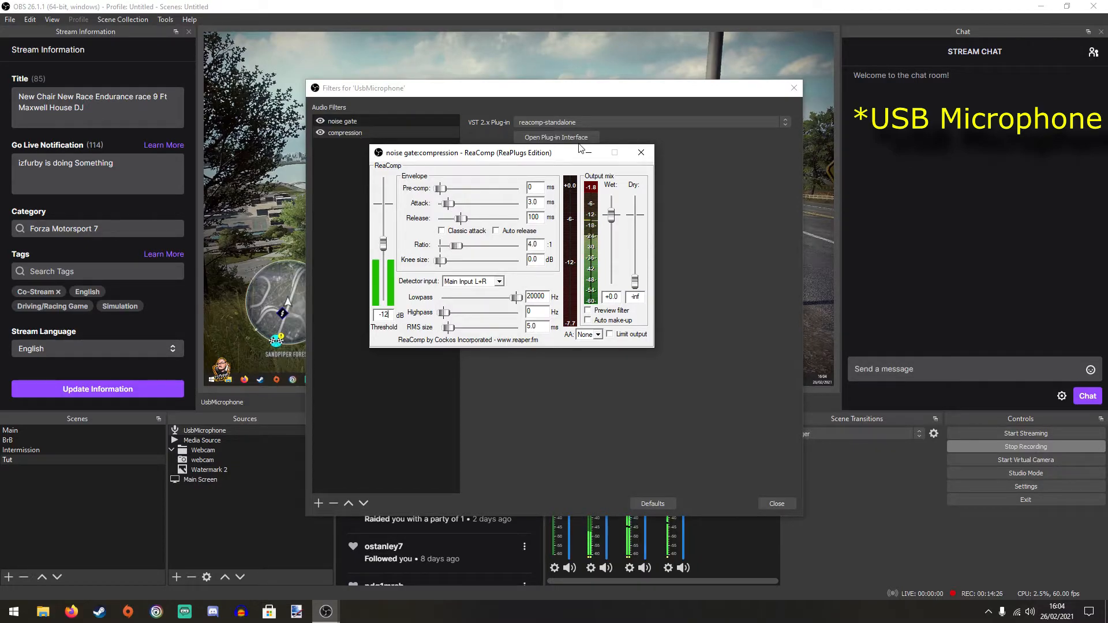
{"action": "left_click", "coordinate": [641, 153]}
- Add a third VST 2.x plug-in filter named "eq", using the reaeq-standalone plug-in, and open its interface
{"action": "left_click", "coordinate": [319, 503]}
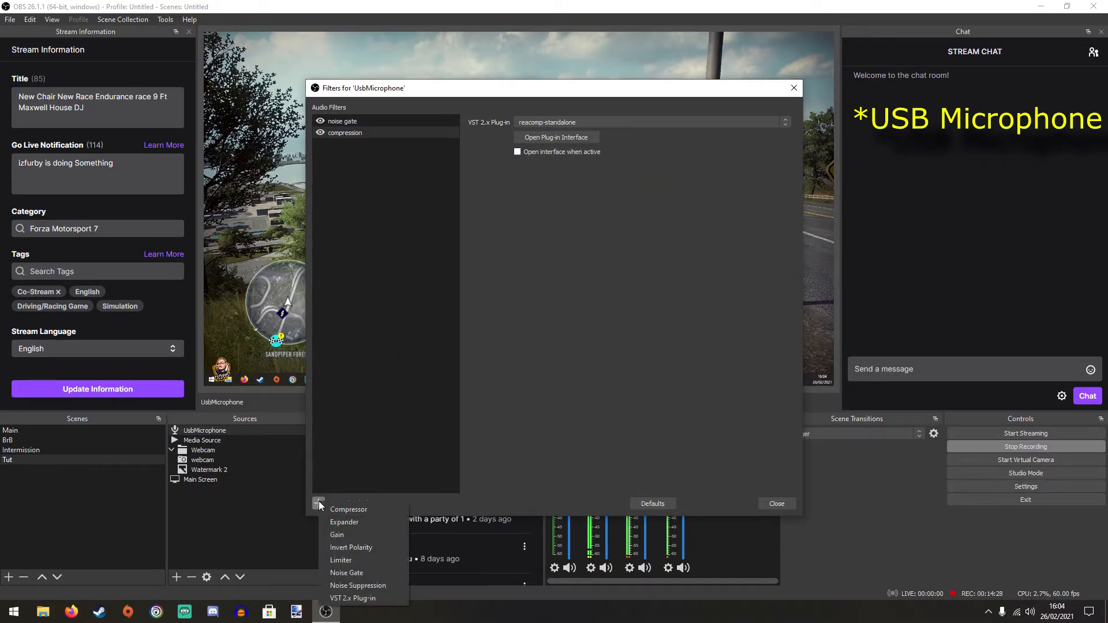
{"action": "left_click", "coordinate": [350, 598]}
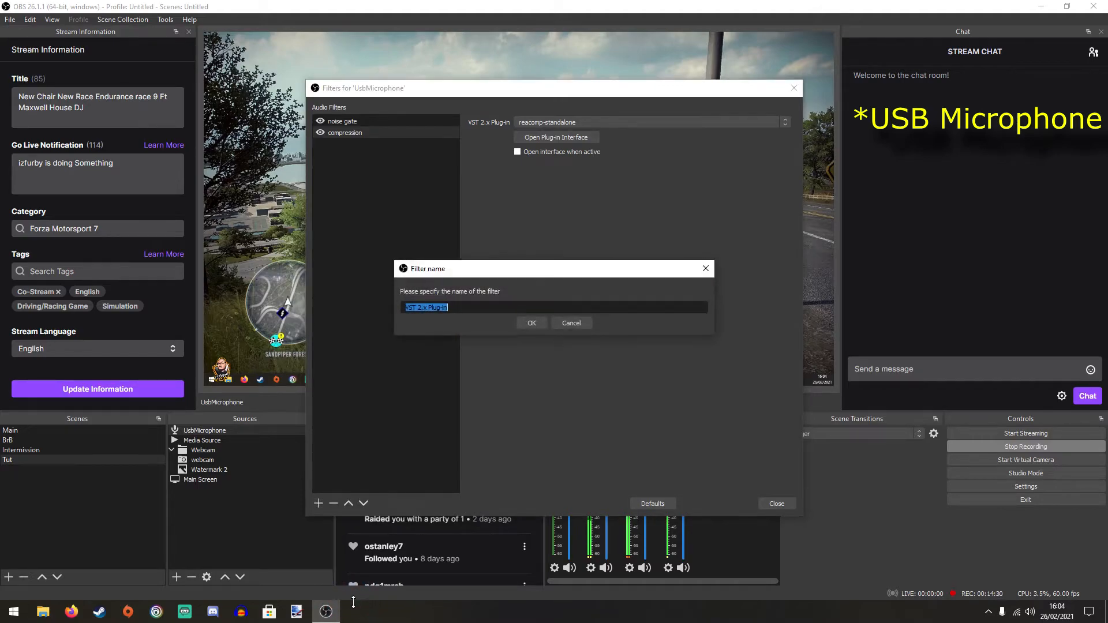
{"action": "type", "text": "eq"}
{"action": "left_click", "coordinate": [535, 327]}
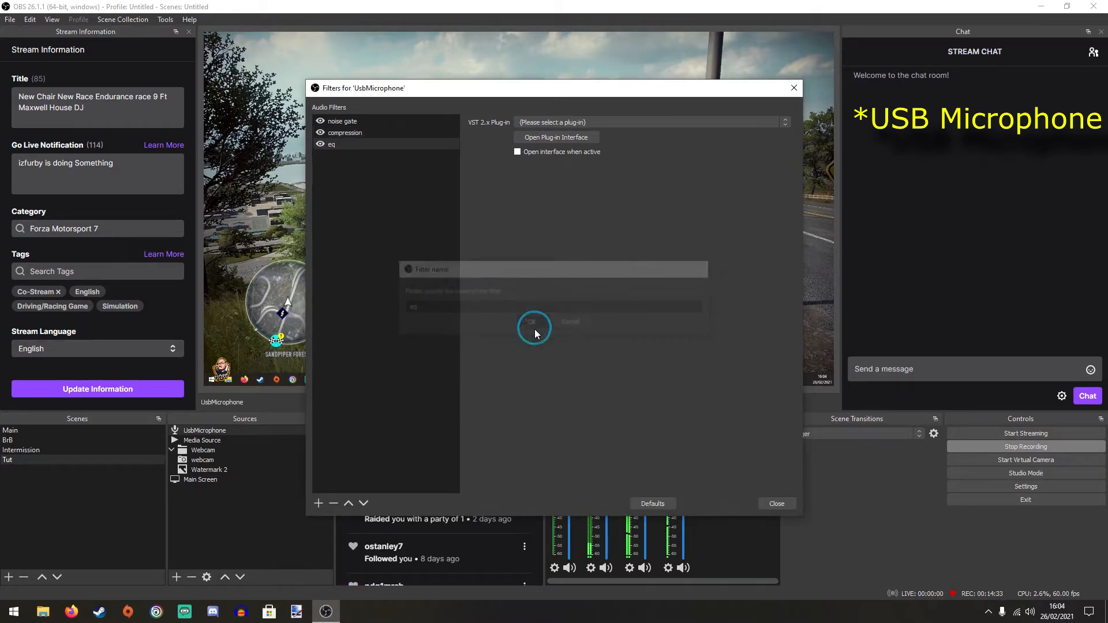
{"action": "left_click", "coordinate": [675, 121]}
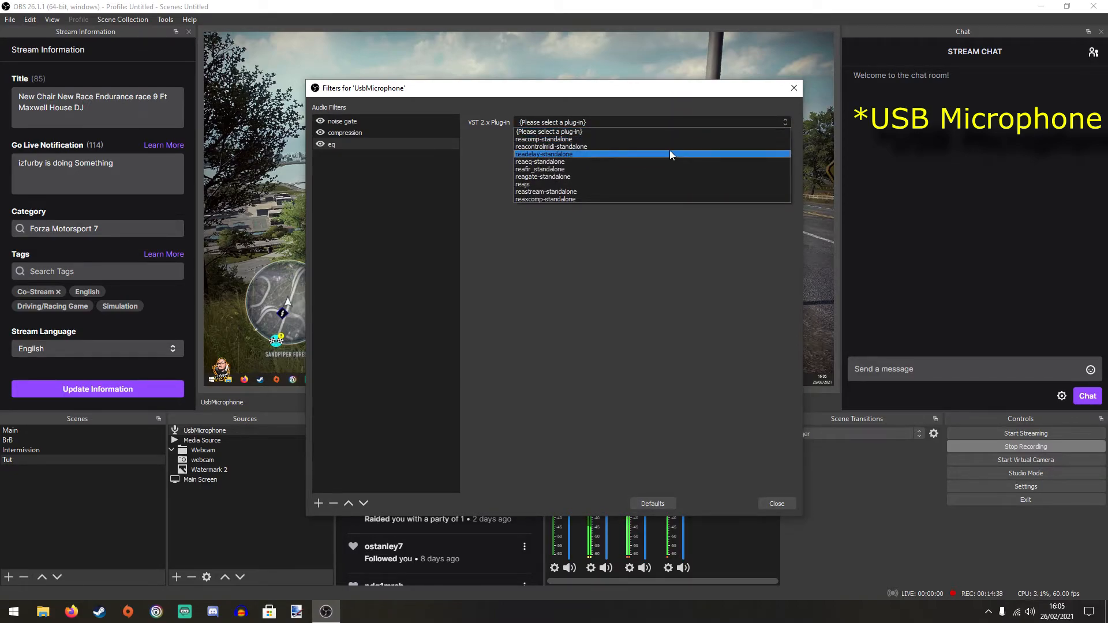
{"action": "left_click", "coordinate": [662, 162]}
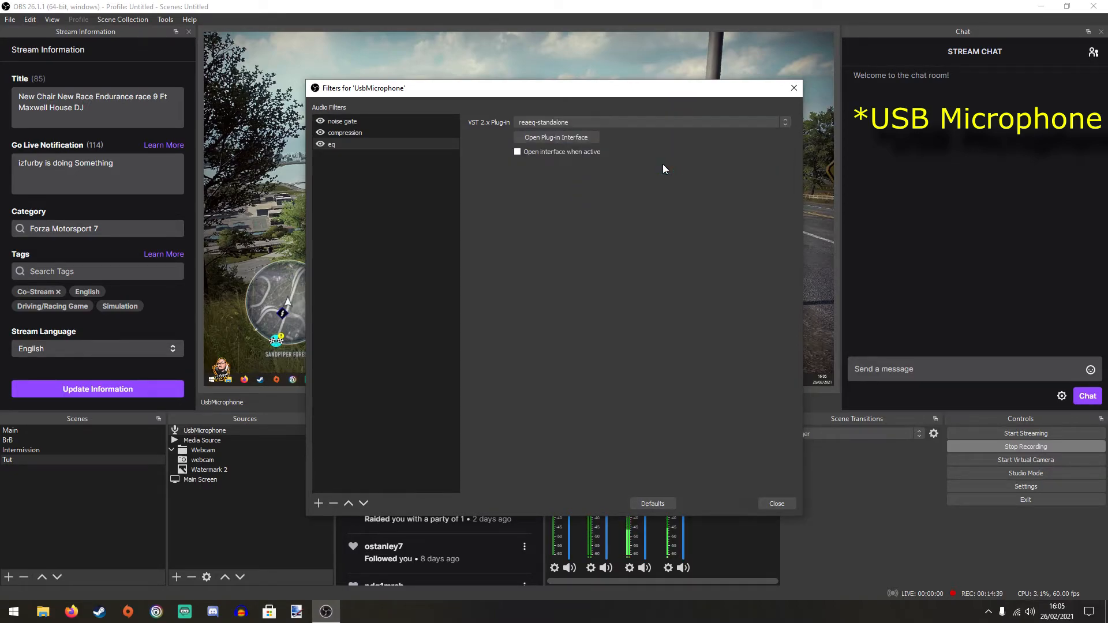
{"action": "left_click", "coordinate": [582, 140]}
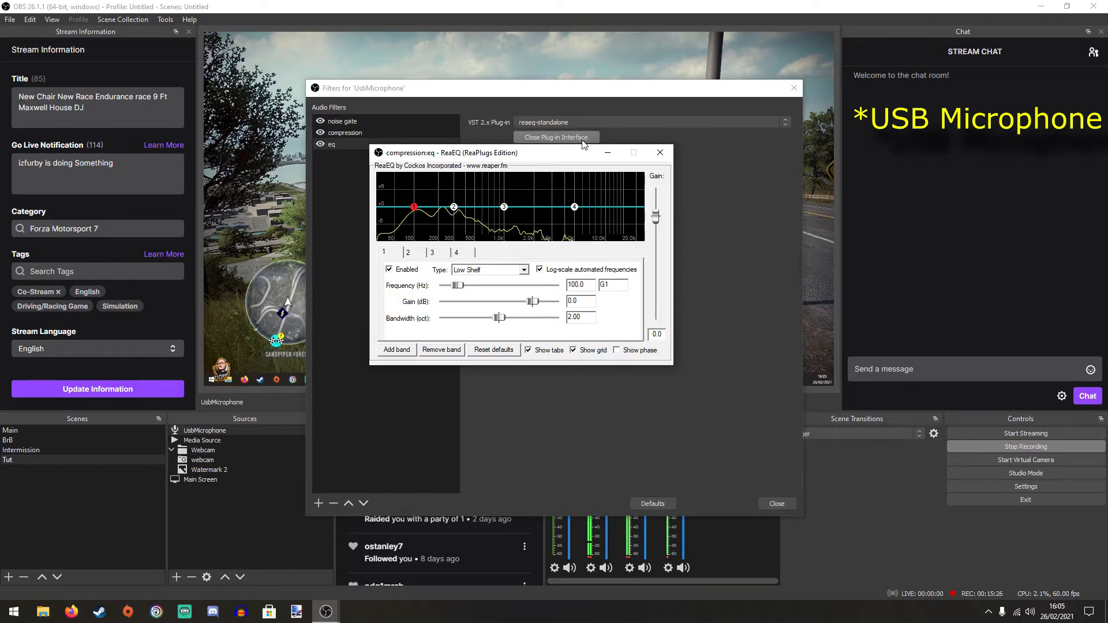
- Boost the EQ's low-shelf band 1 slightly and raise high-shelf band 4 to about 3.8 dB at about 4565 Hz
{"action": "mouse_move", "coordinate": [415, 212]}
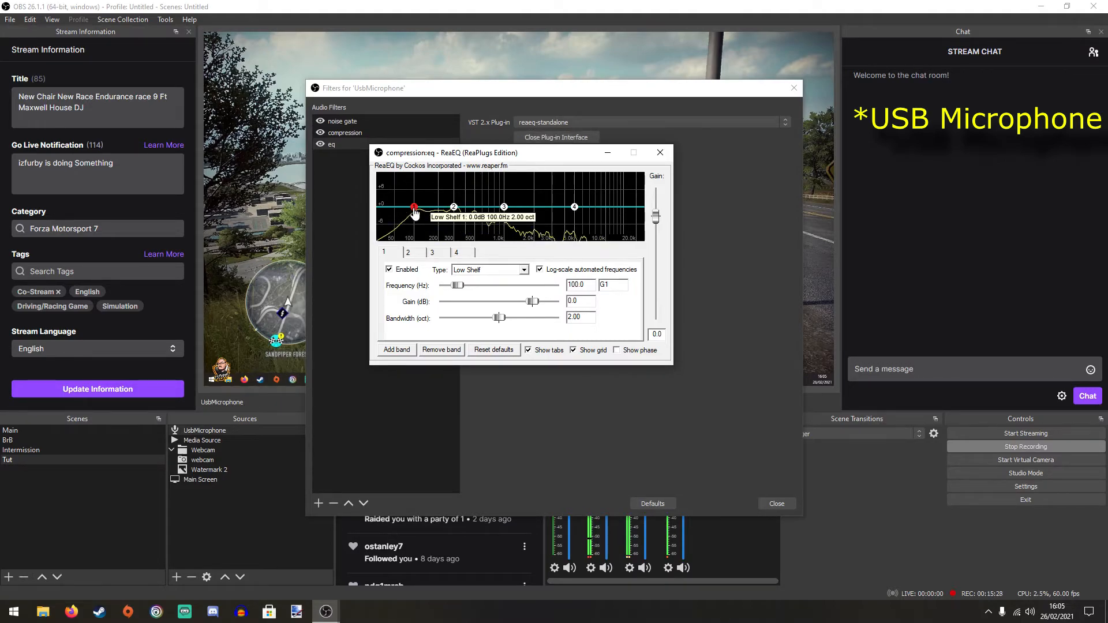
{"action": "left_click_drag", "start_coordinate": [415, 213], "coordinate": [422, 201]}
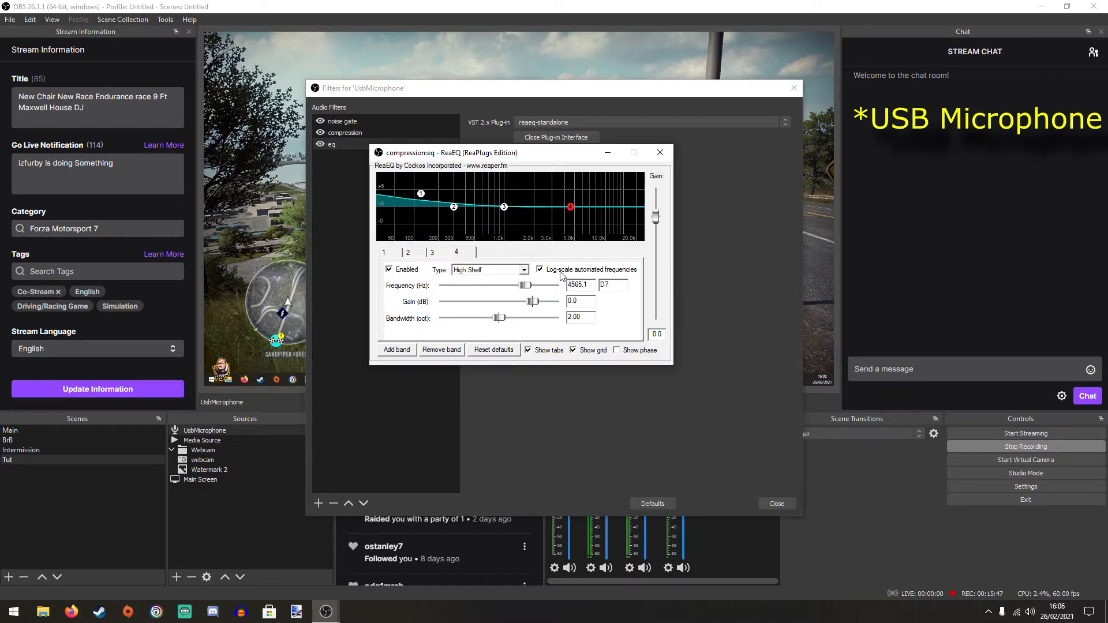
{"action": "mouse_move", "coordinate": [571, 215]}
{"action": "left_click_drag", "start_coordinate": [571, 215], "coordinate": [572, 201]}
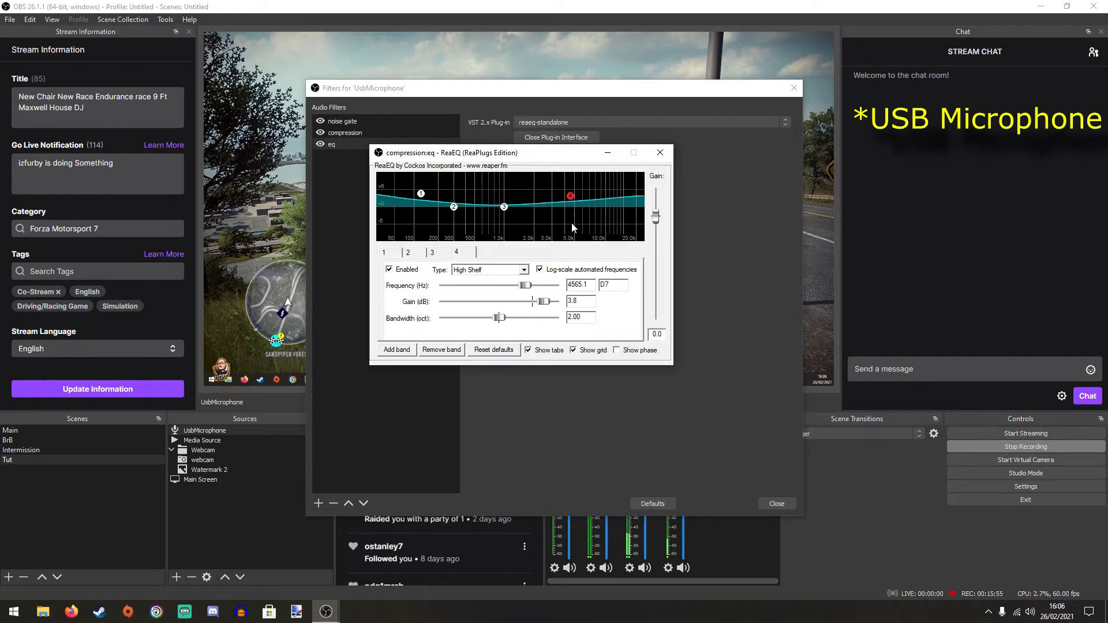
- Lower EQ band 2 to about -2.8 dB near 323 Hz and band 3 to about -1.4 dB near 1027 Hz, closing the filter windows
{"action": "left_click", "coordinate": [454, 207]}
{"action": "left_click_drag", "start_coordinate": [454, 209], "coordinate": [459, 219]}
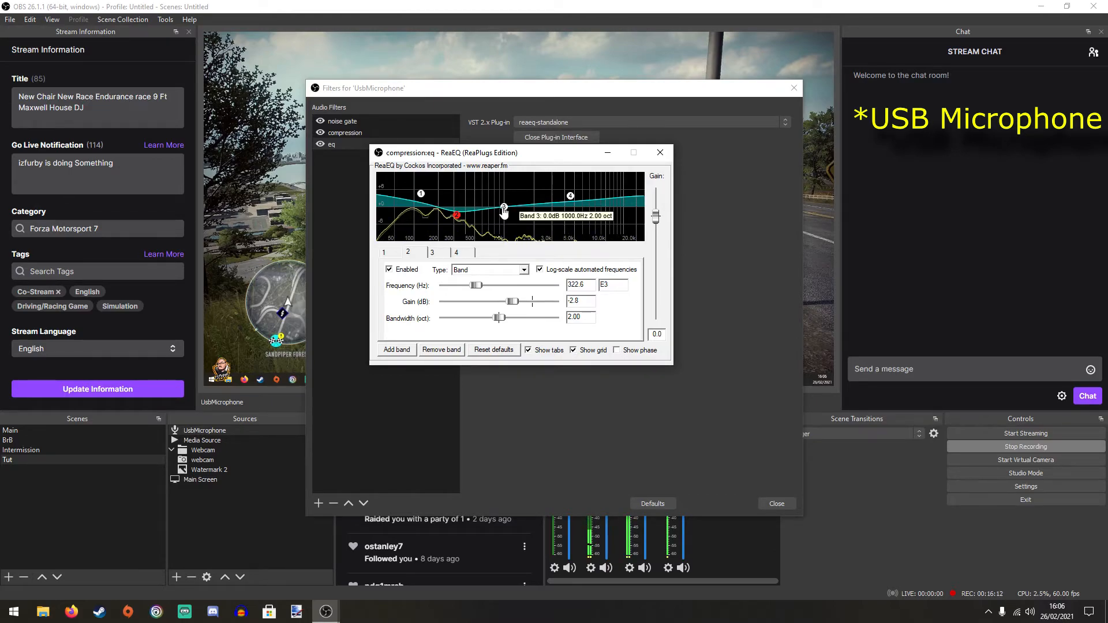
{"action": "left_click_drag", "start_coordinate": [503, 209], "coordinate": [505, 212]}
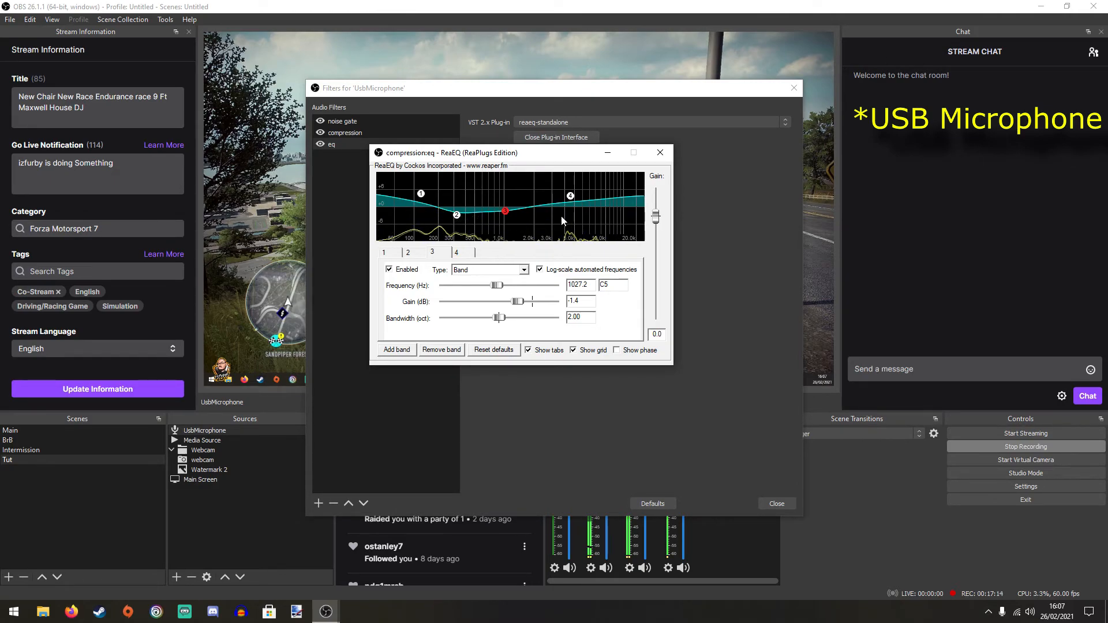
{"action": "left_click", "coordinate": [672, 148]}
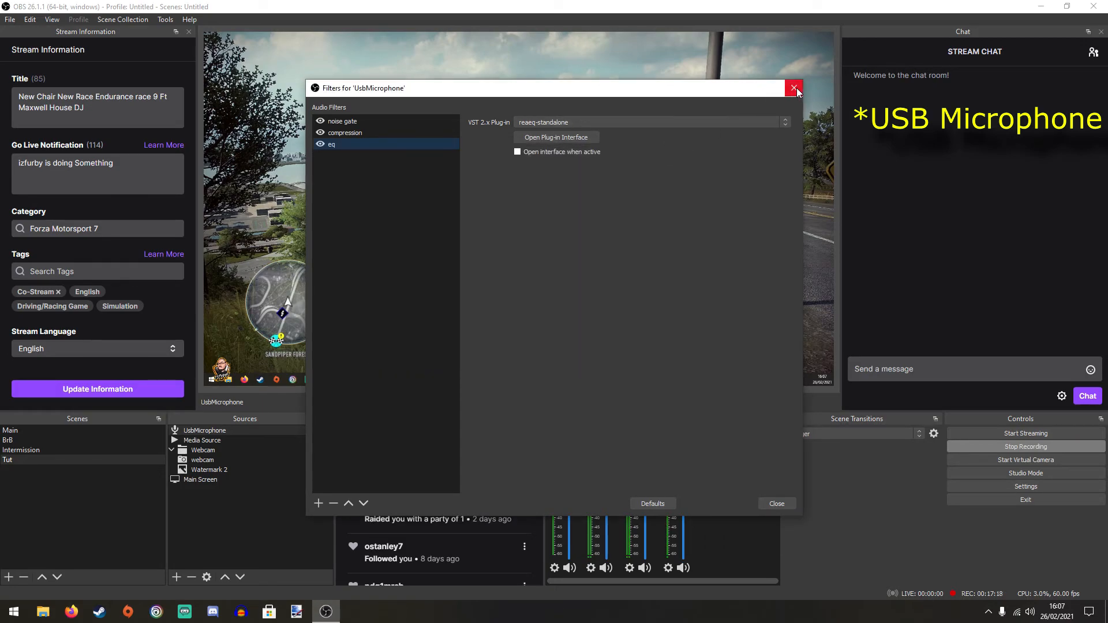
{"action": "left_click", "coordinate": [796, 88]}
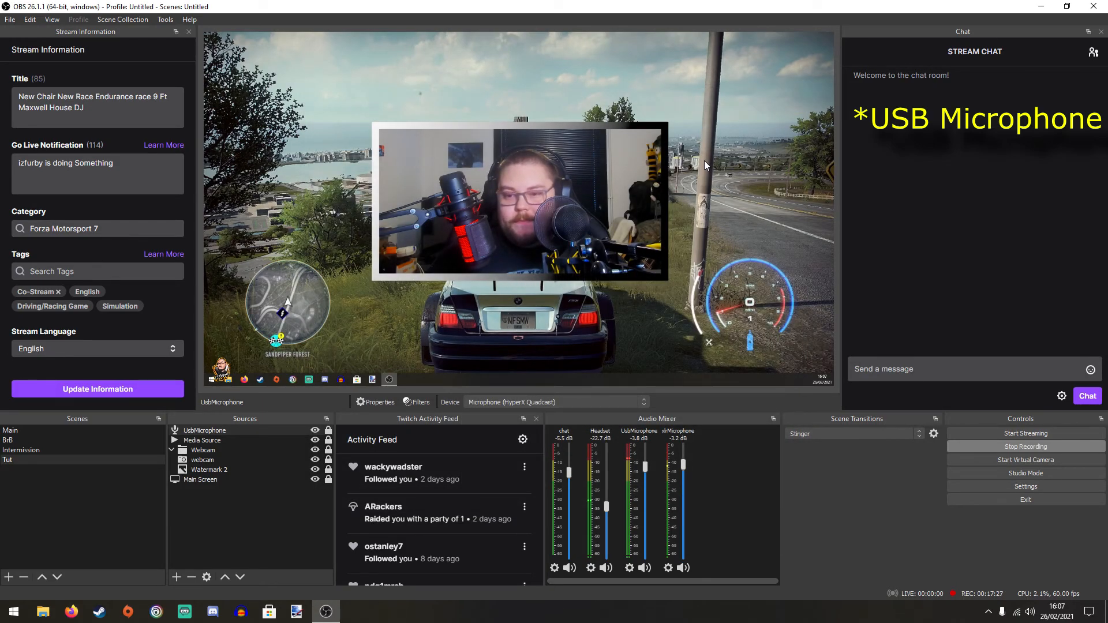